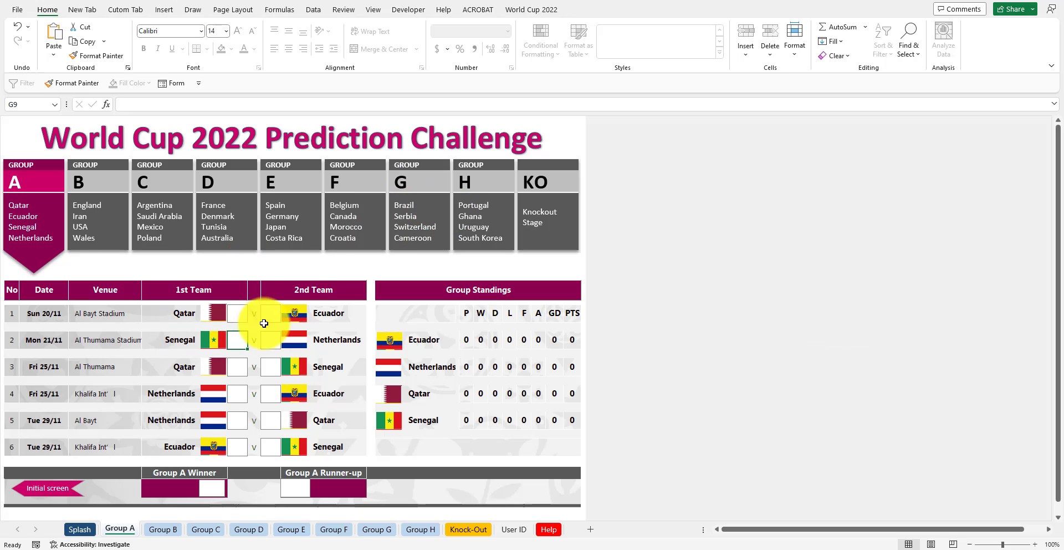
Enter the first three Group A scores: Qatar 1-1 Ecuador, 2-3, and Qatar 1-1 Senegal.
click(234, 310)
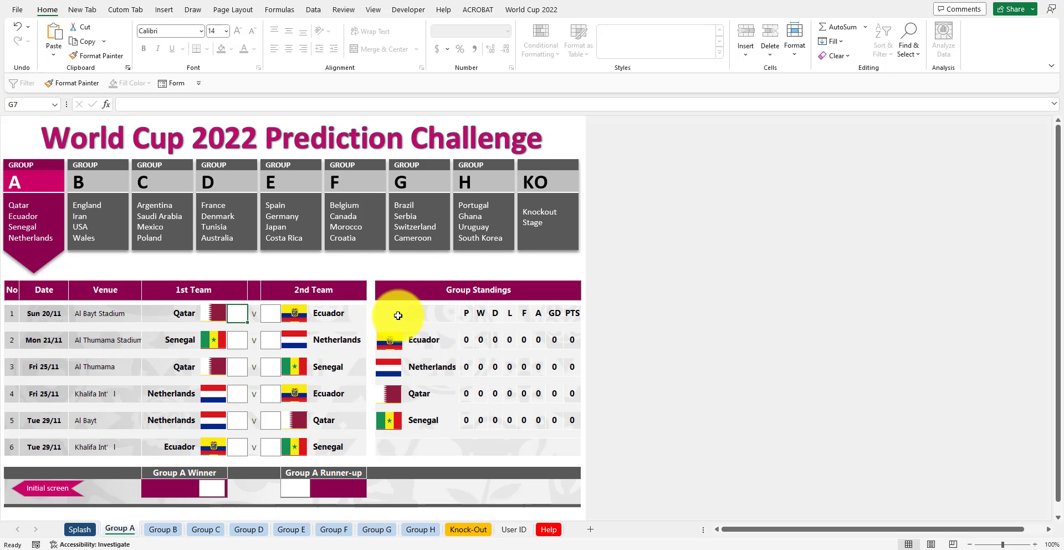
text(1)
key(Tab)
text(1)
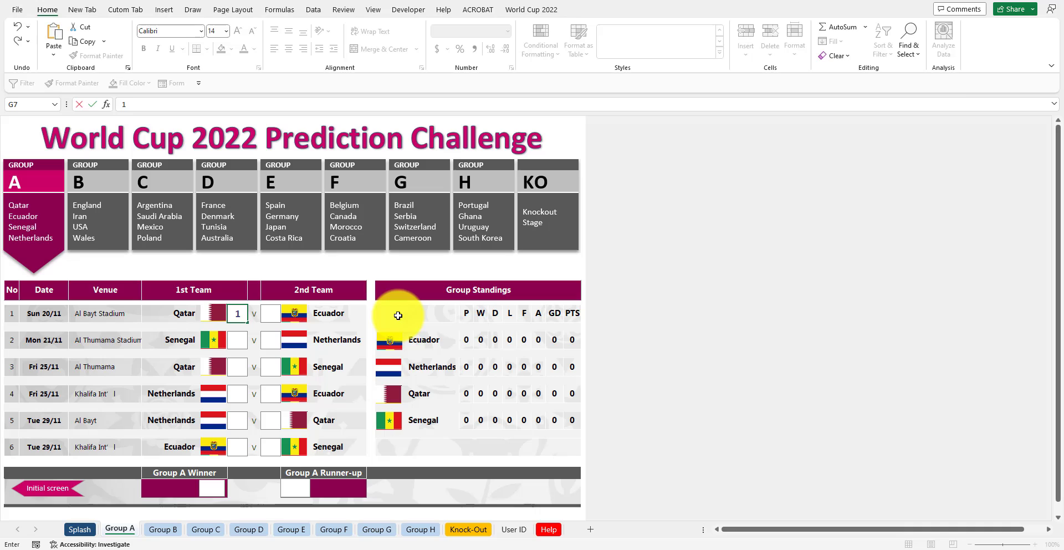
key(Return)
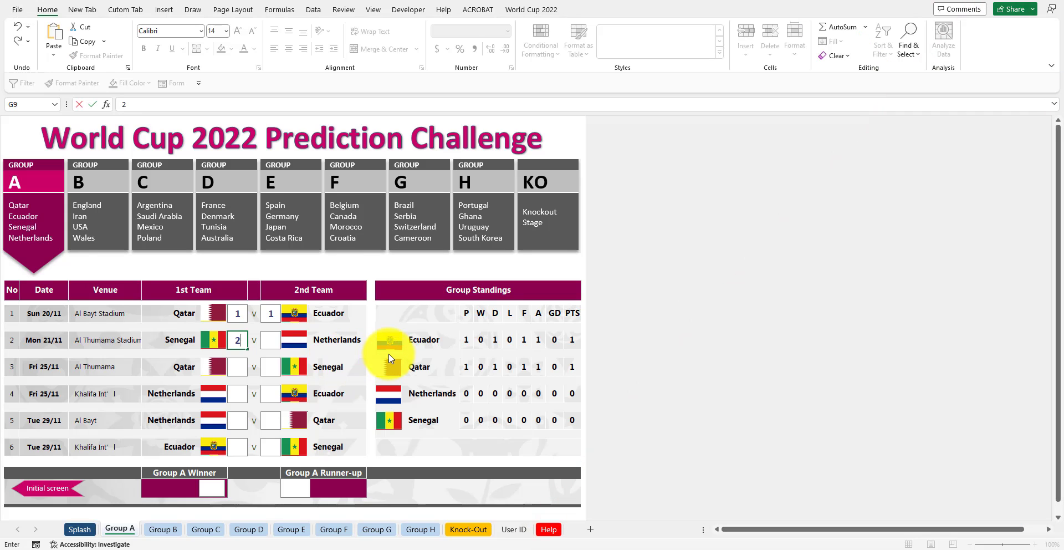
key(Tab)
text(3)
click(235, 363)
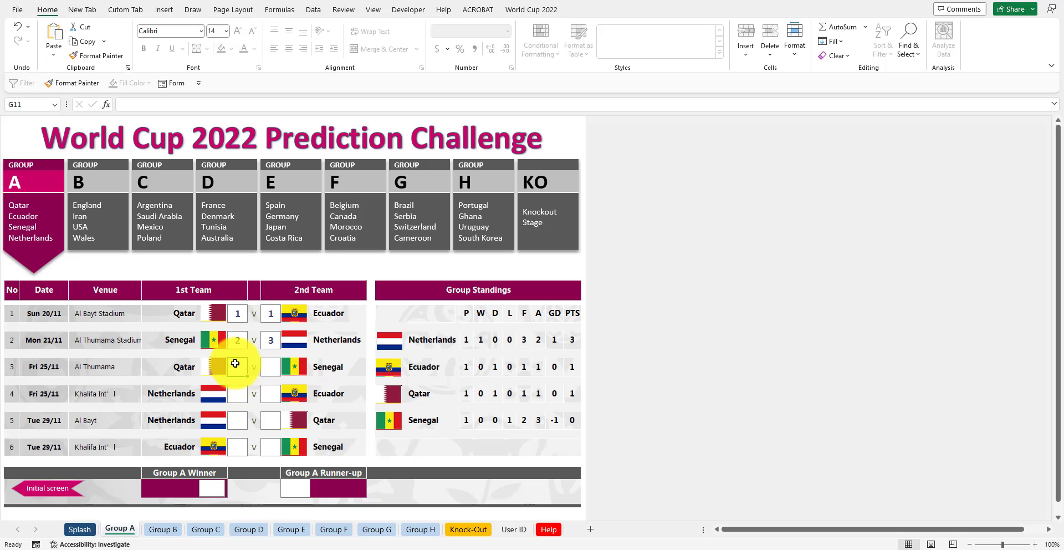
text(1)
key(Tab)
text(1)
Enter the last three scores: Netherlands 2-2 Ecuador, Netherlands 3-1 Qatar, Ecuador 0-3 Senegal.
click(240, 393)
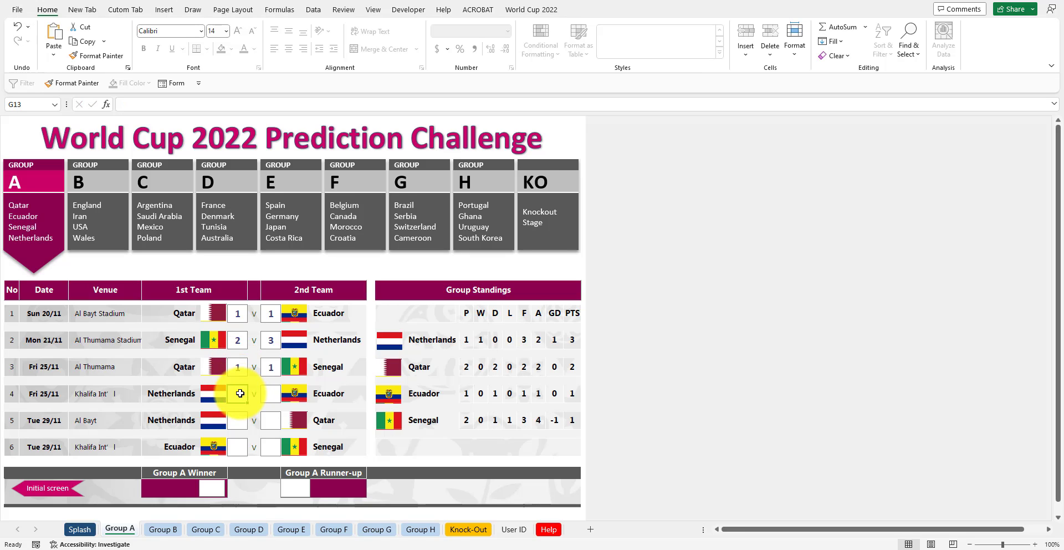
text(2)
key(Tab)
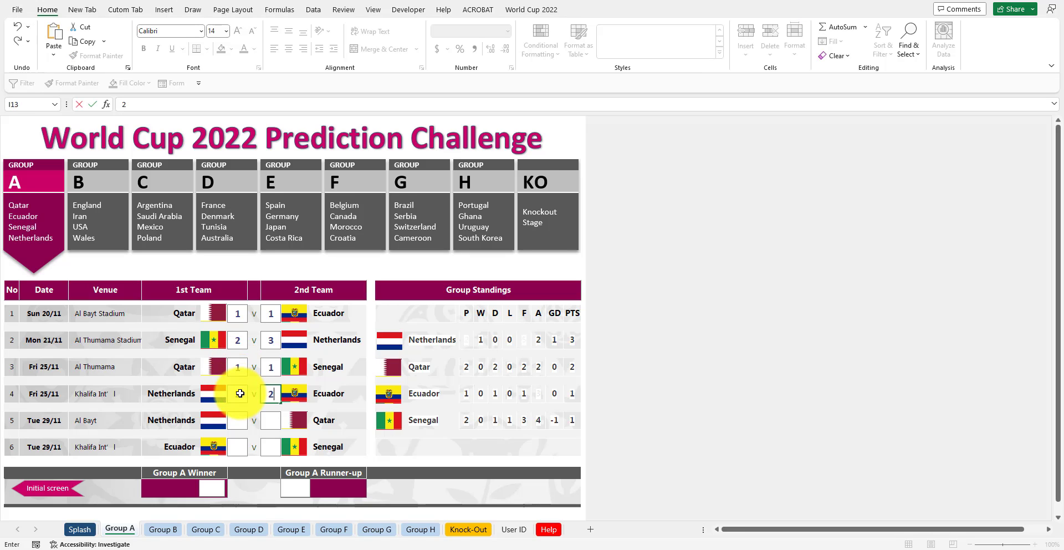
text(2)
click(236, 420)
text(3)
key(Tab)
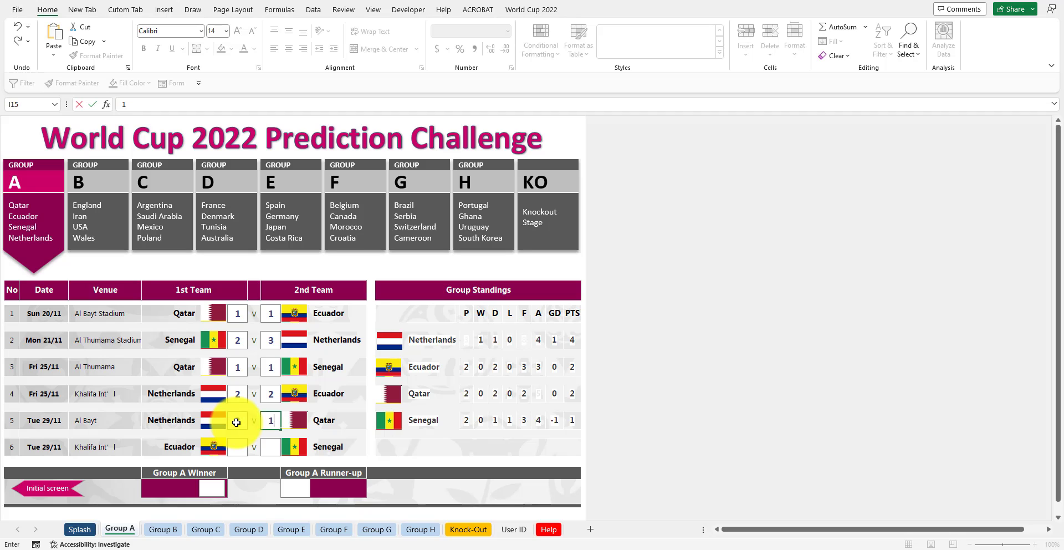
text(1)
click(237, 446)
text(0)
key(Tab)
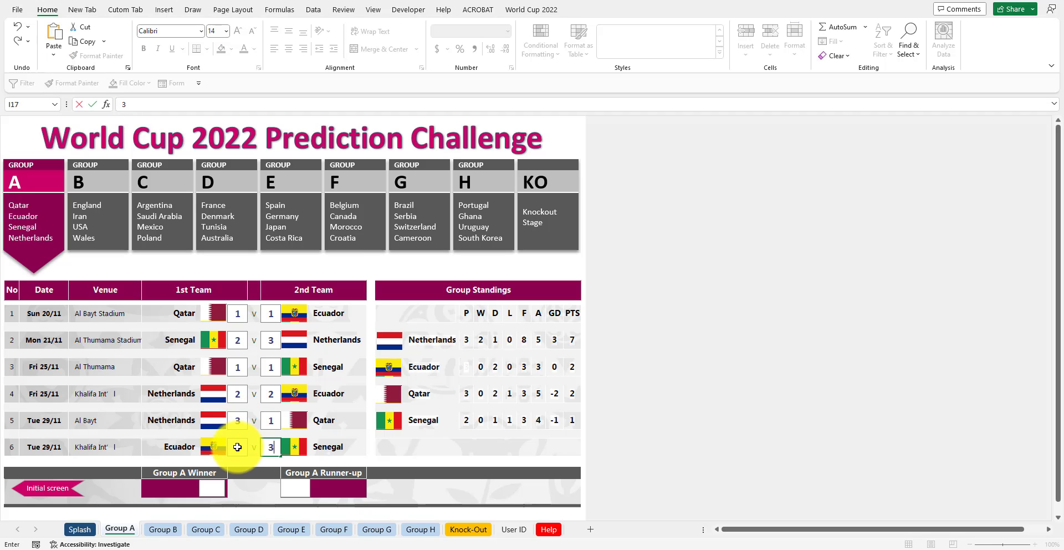
text(3)
key(Return)
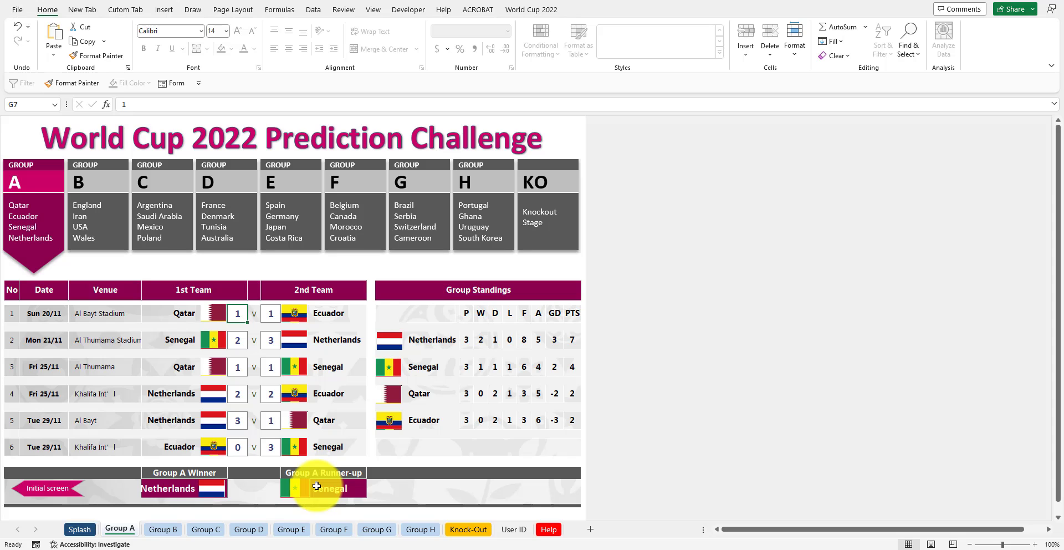
Browse the prefilled Group B to H sheets, ending on Group H with Portugal and South Korea.
click(93, 211)
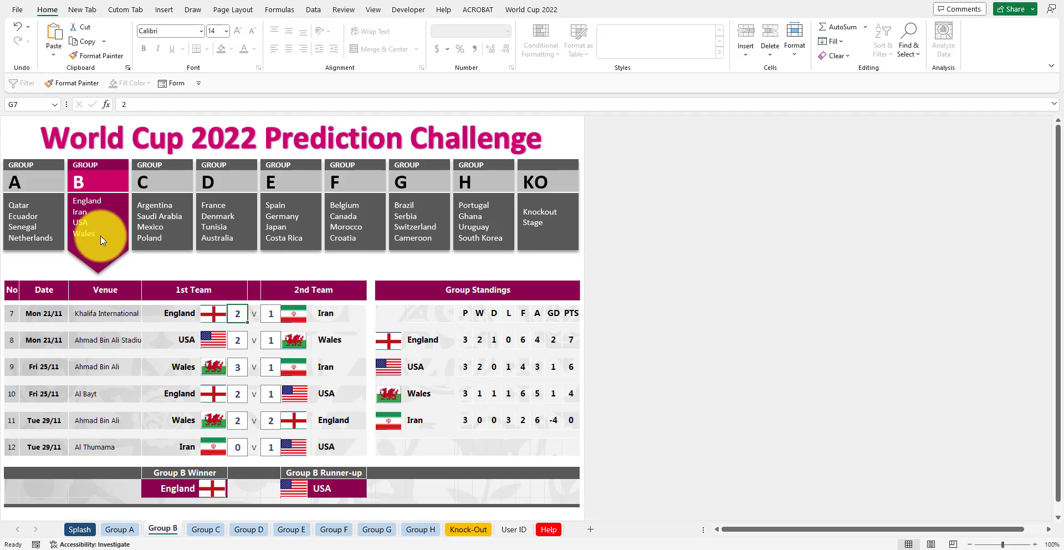
click(160, 214)
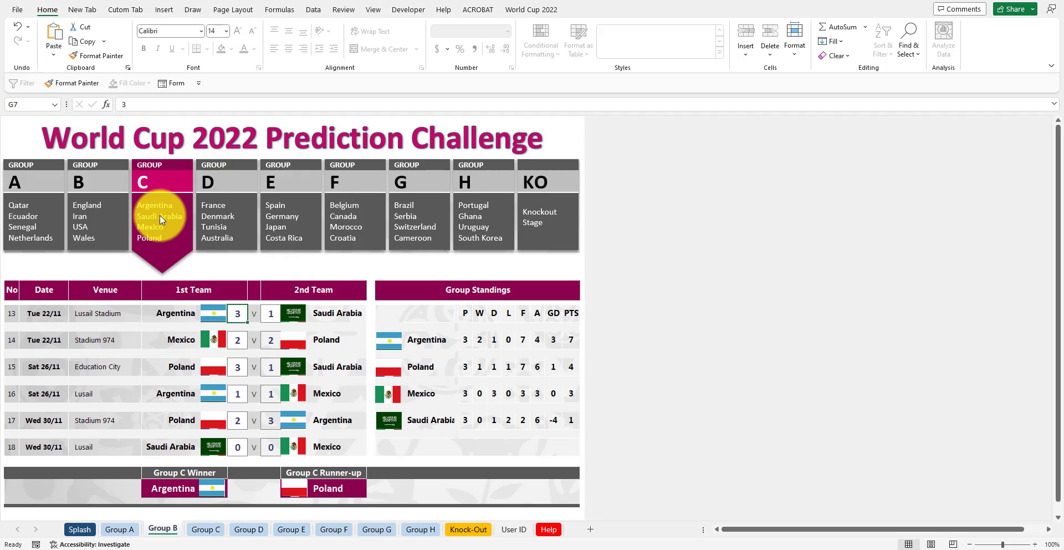
click(211, 212)
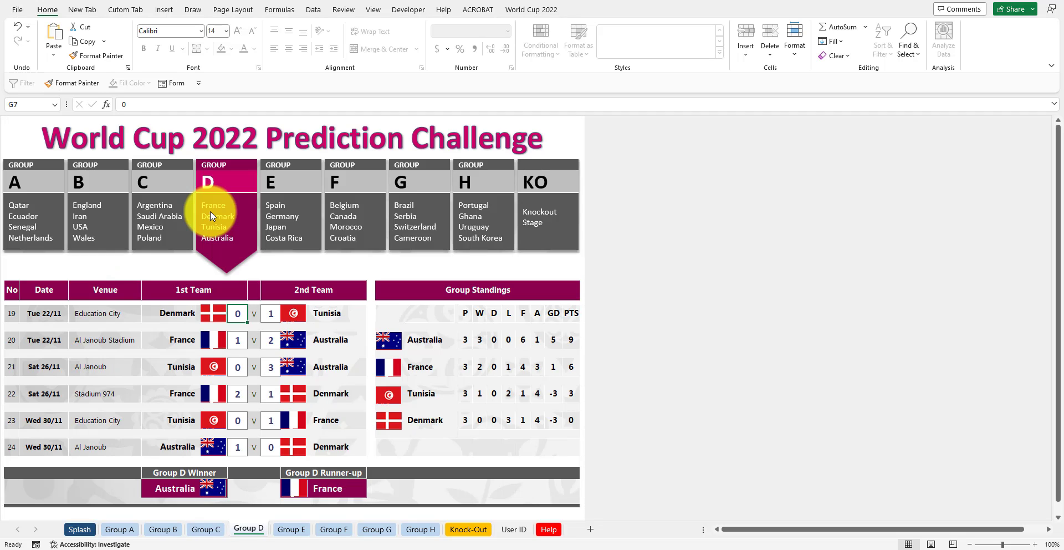
click(277, 213)
click(345, 209)
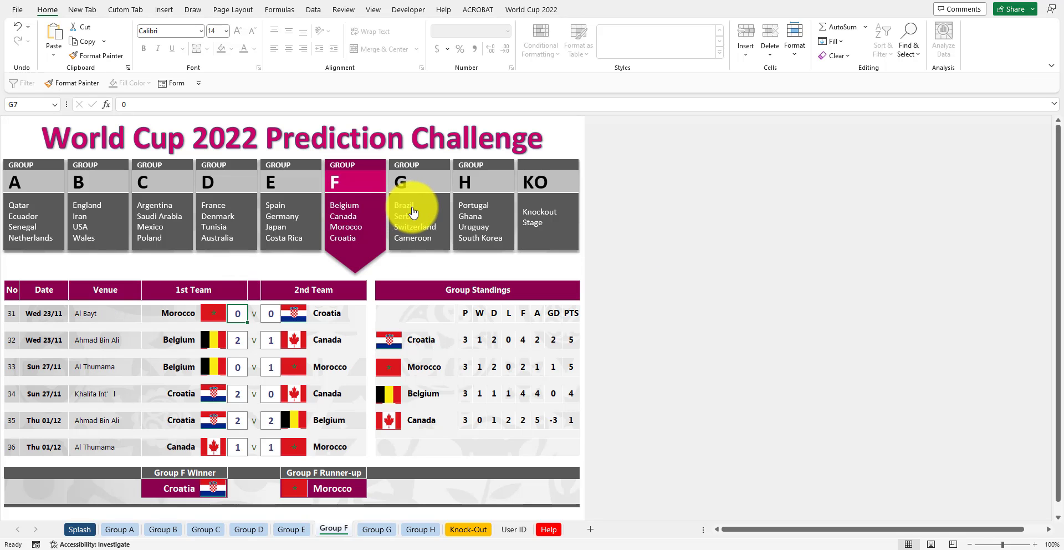
click(410, 209)
click(473, 207)
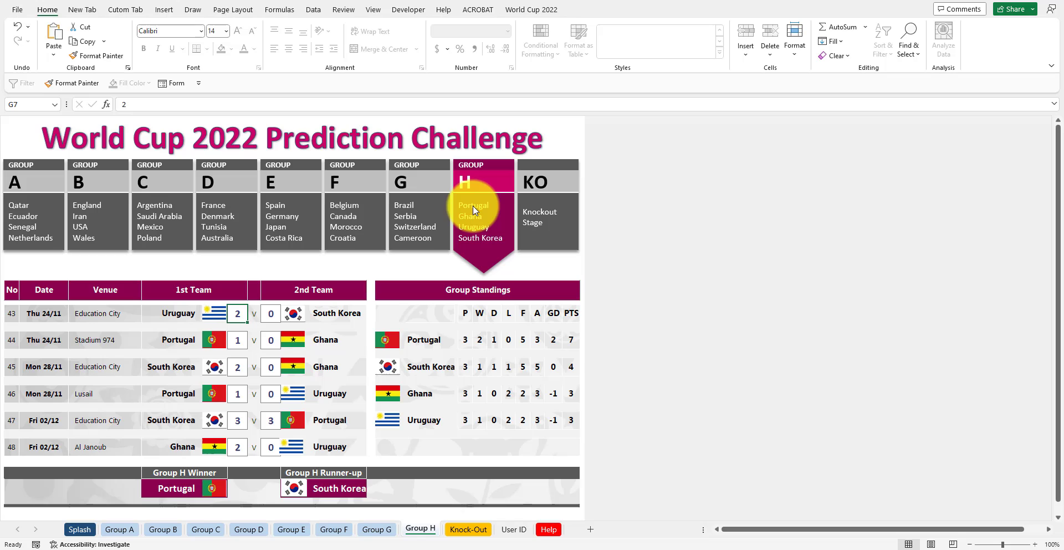
On the Knock-Out sheet, score the Final Spain 0, Australia 1.
click(532, 209)
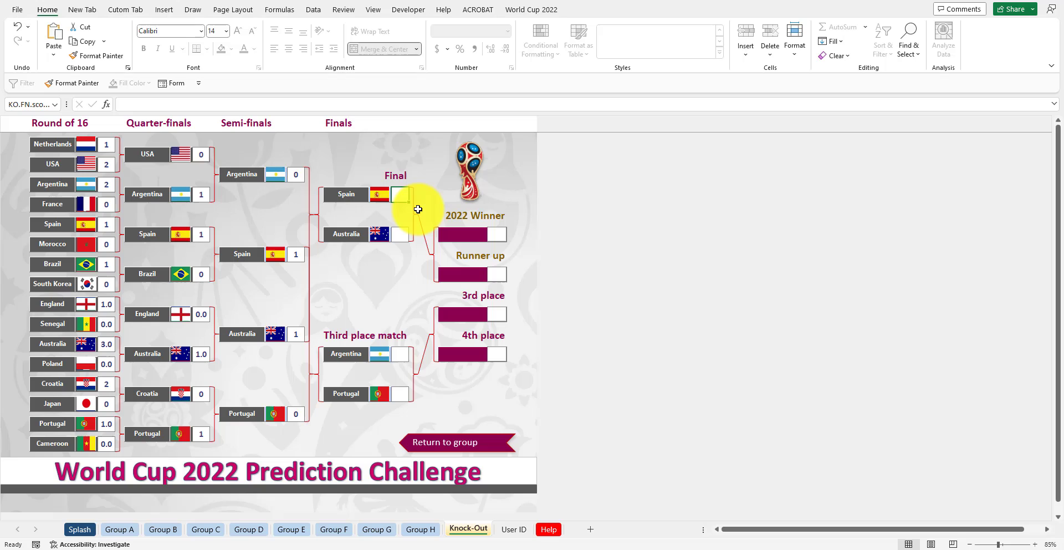
text(0)
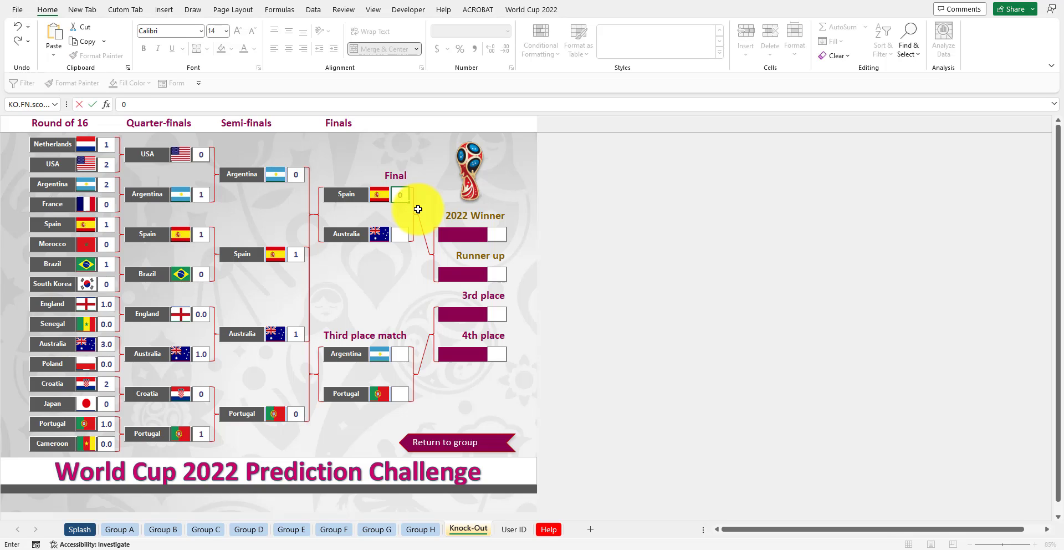
key(Return)
text(1)
key(Return)
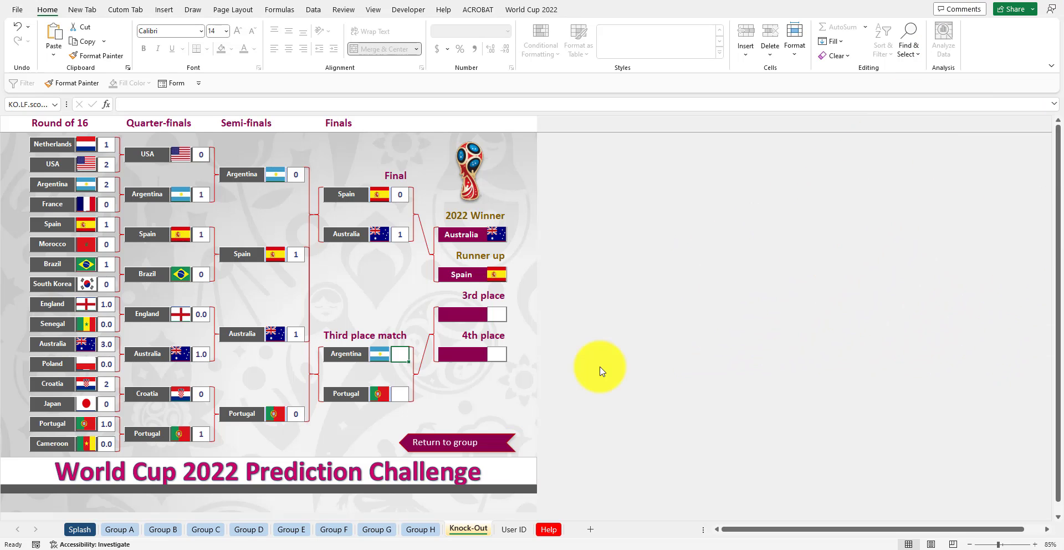
Unprotect the Knock-Out sheet, inspect its team and flag cell formulas, and return to Group A.
click(346, 10)
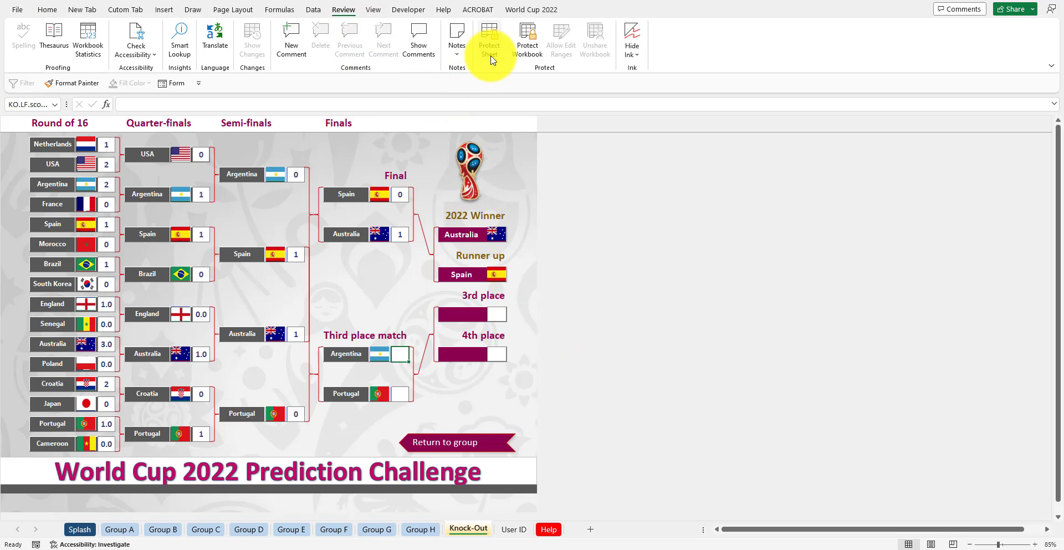
click(491, 50)
click(348, 195)
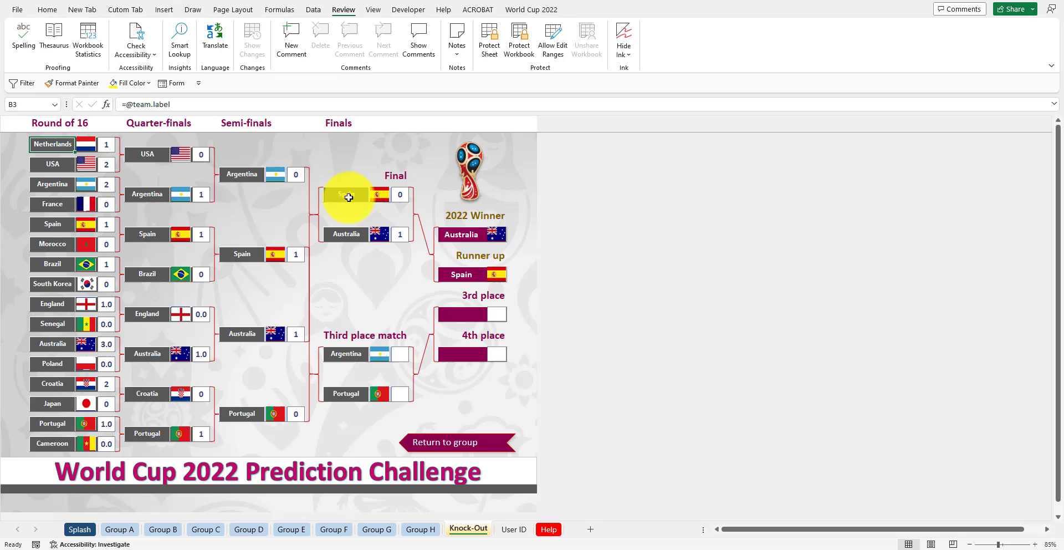
click(56, 146)
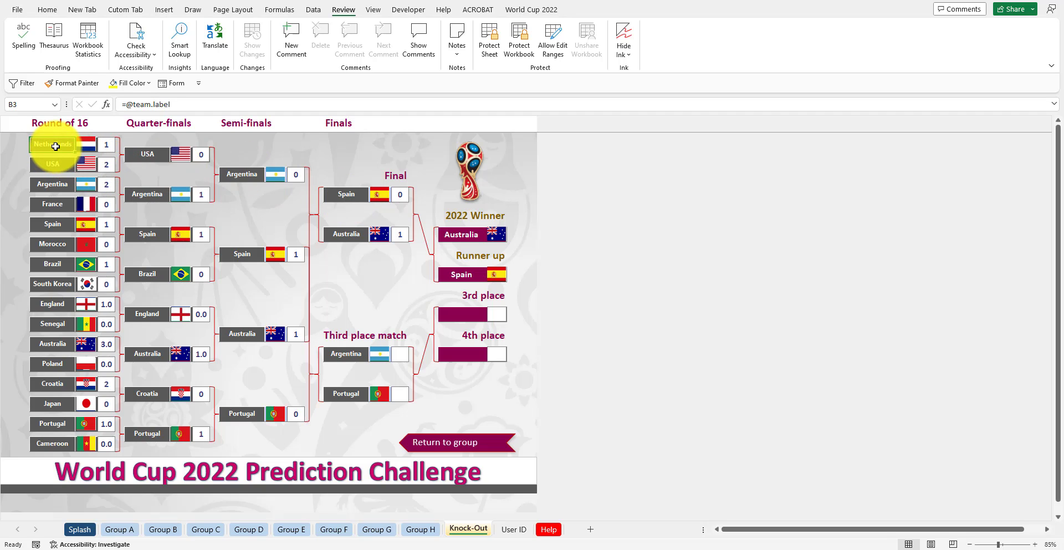
key(Right)
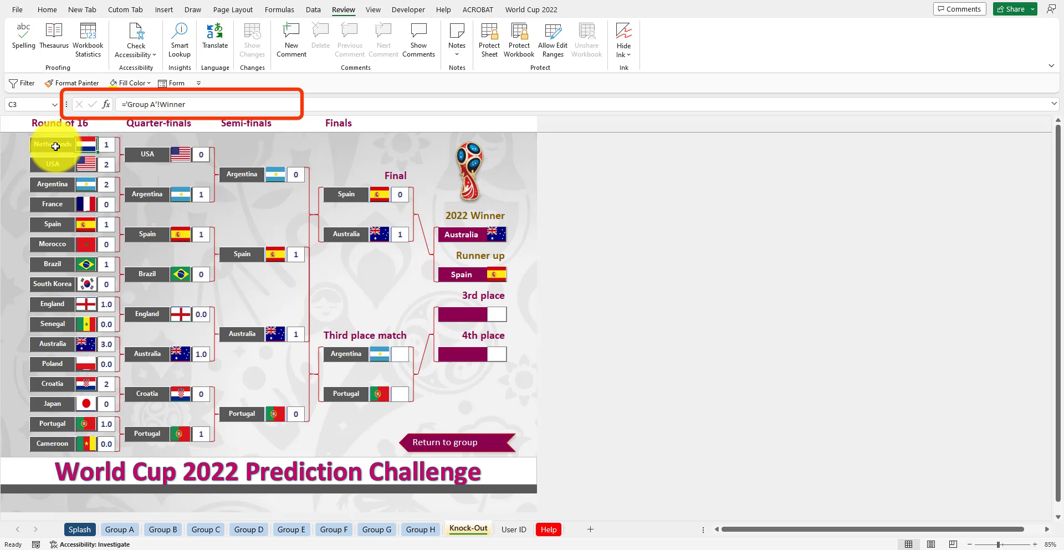
click(119, 529)
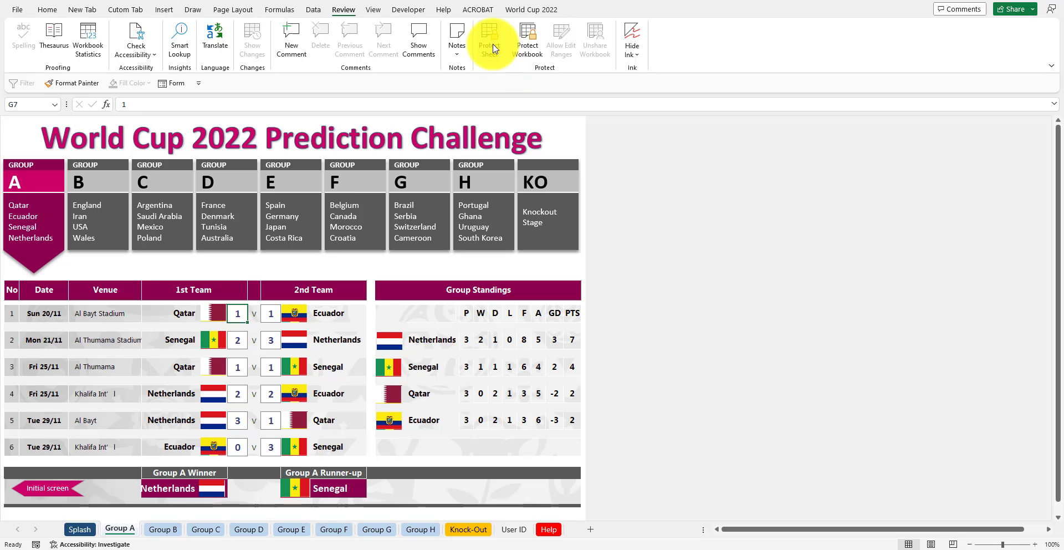
Unprotect Group A and inspect the INDEX team formula and the AnalyseA standings formula.
click(492, 49)
click(193, 312)
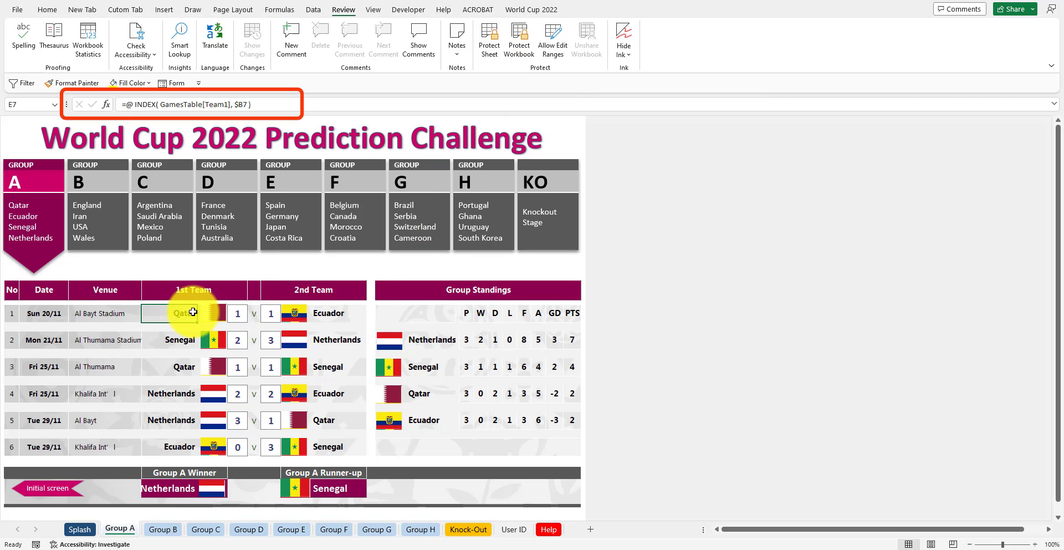
click(233, 104)
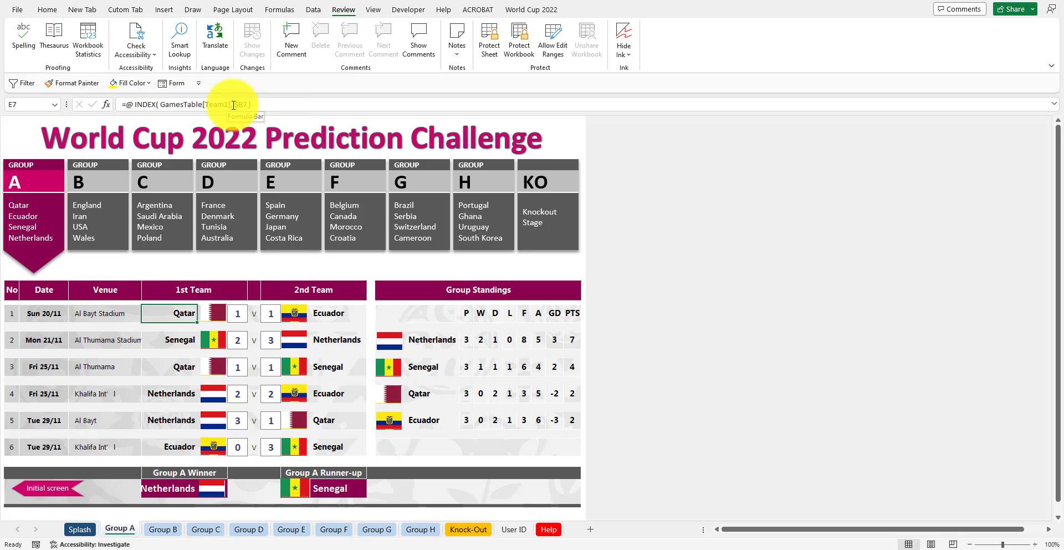
click(468, 338)
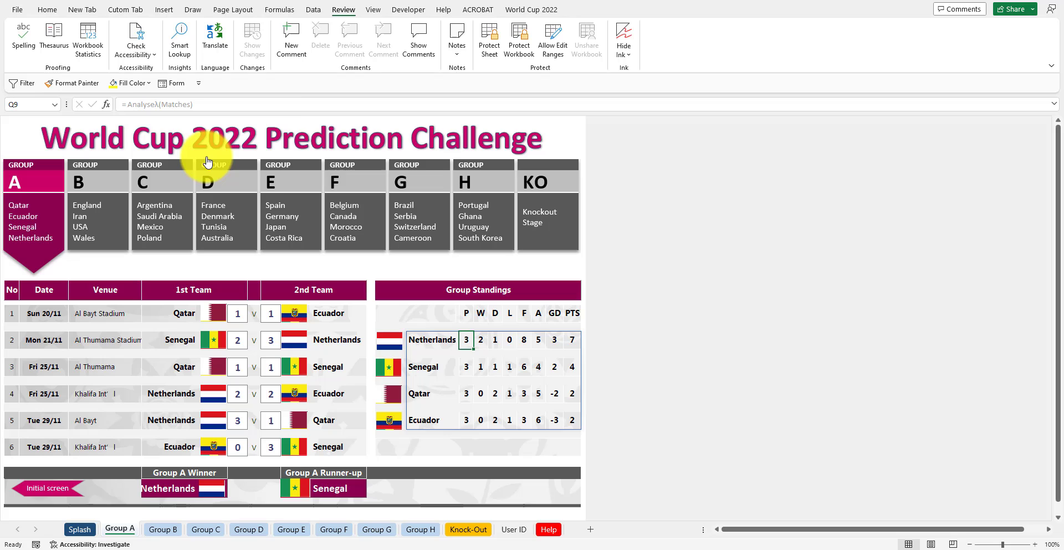
Review the workbook's defined names in the Name Box list, then close it.
click(54, 104)
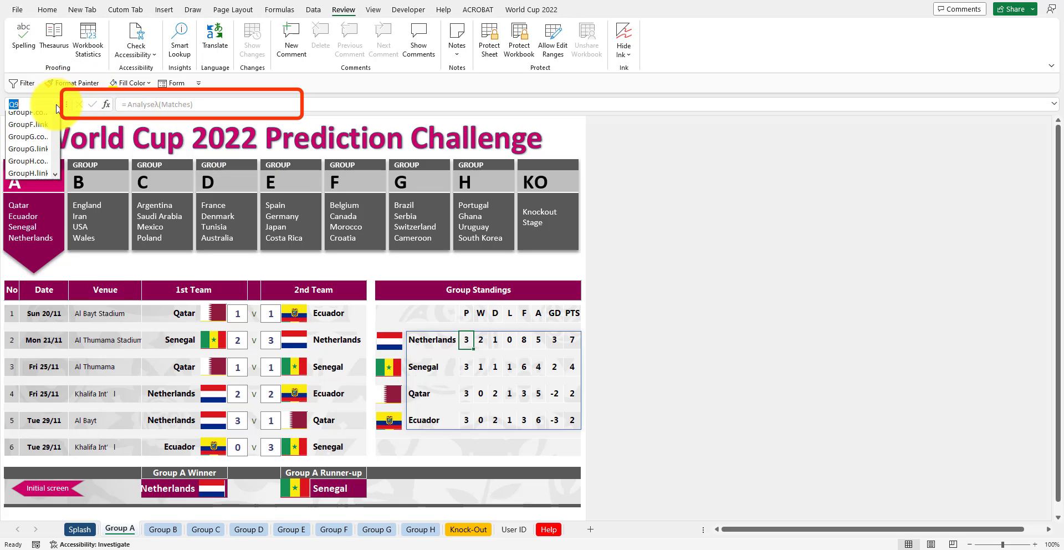
scroll(25, 209, down, 1)
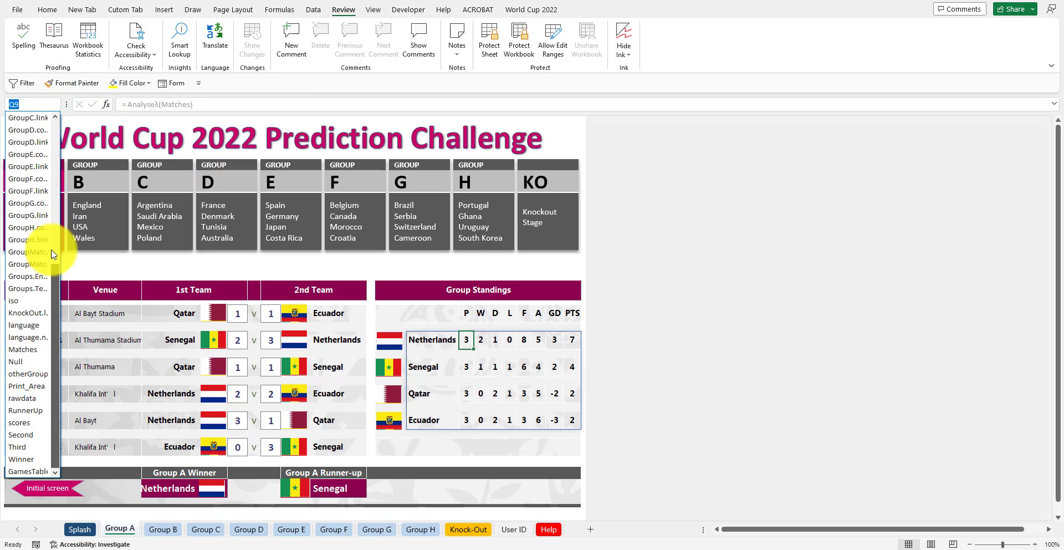
key(Escape)
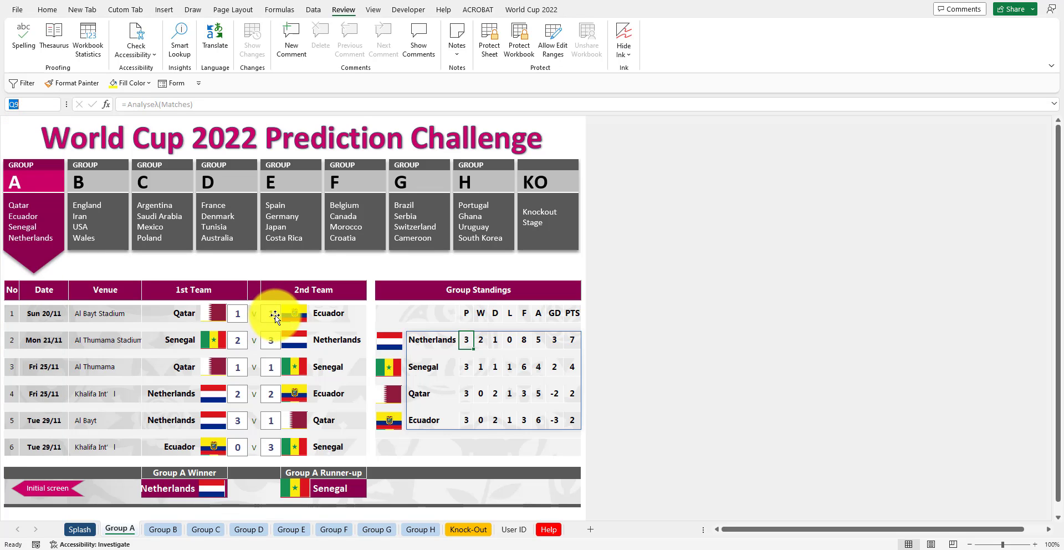
key(Escape)
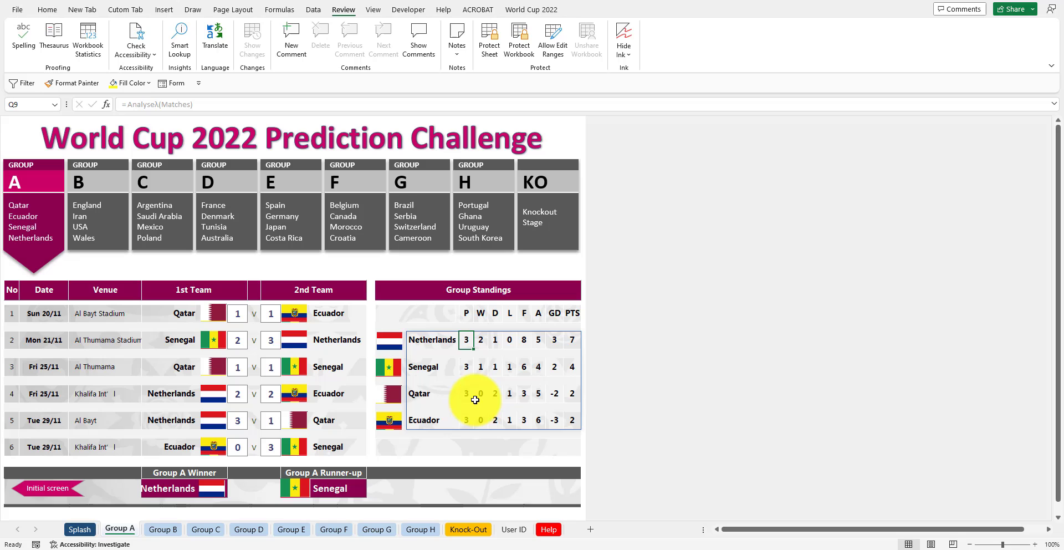